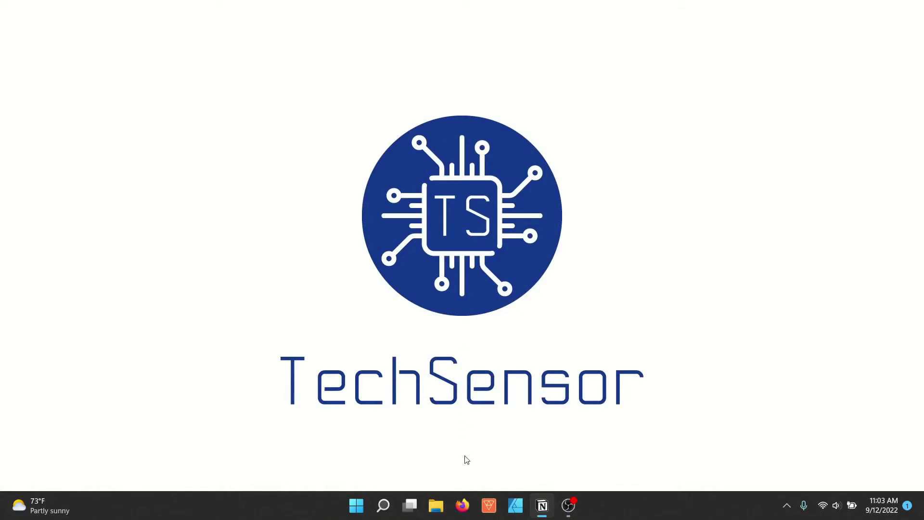
Step: Launch Firefox from the taskbar to a blank new tab
left_click(462, 504)
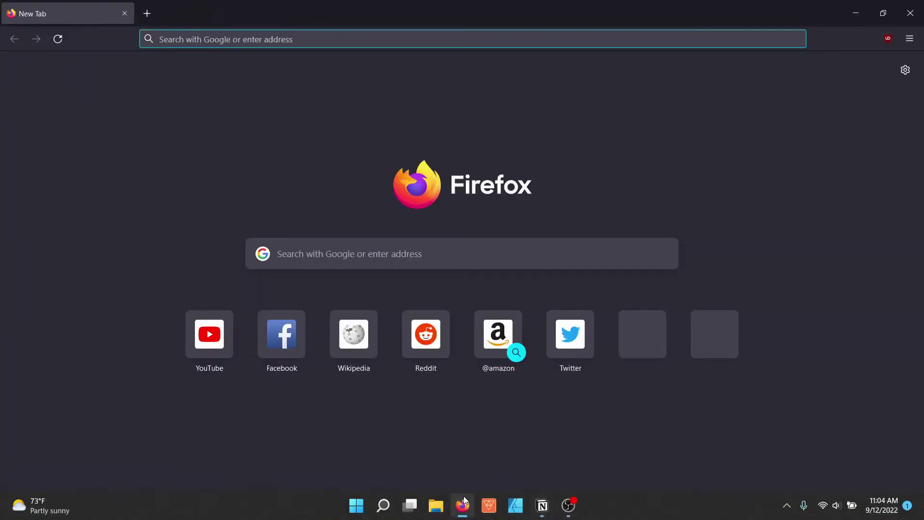
type("baleno")
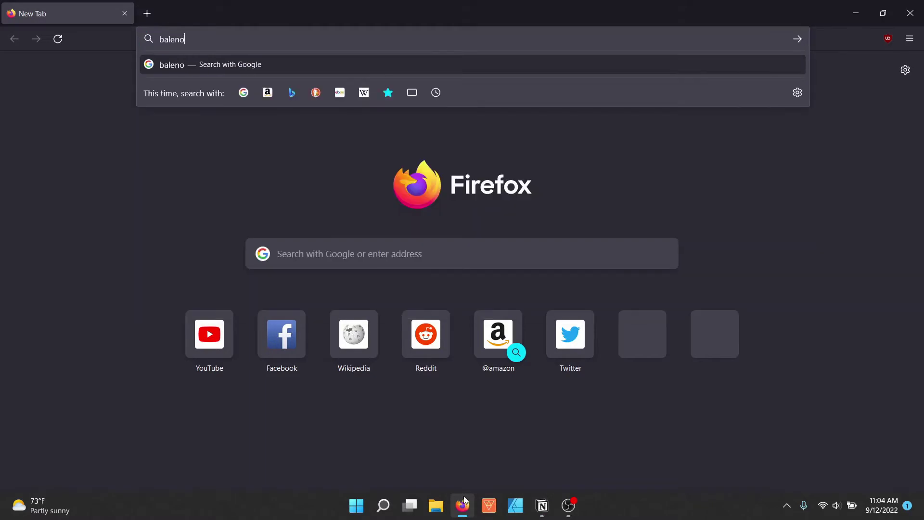
key("BackSpace")
type("a.io")
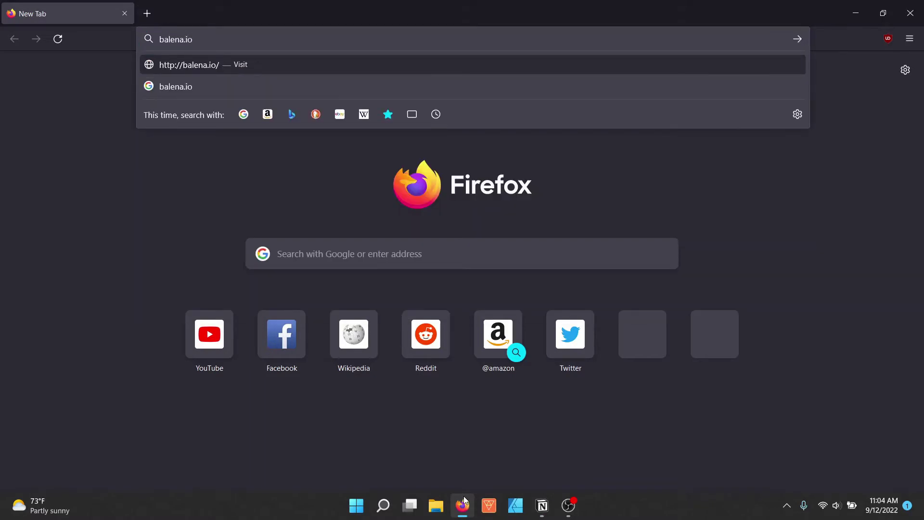
type("/etc")
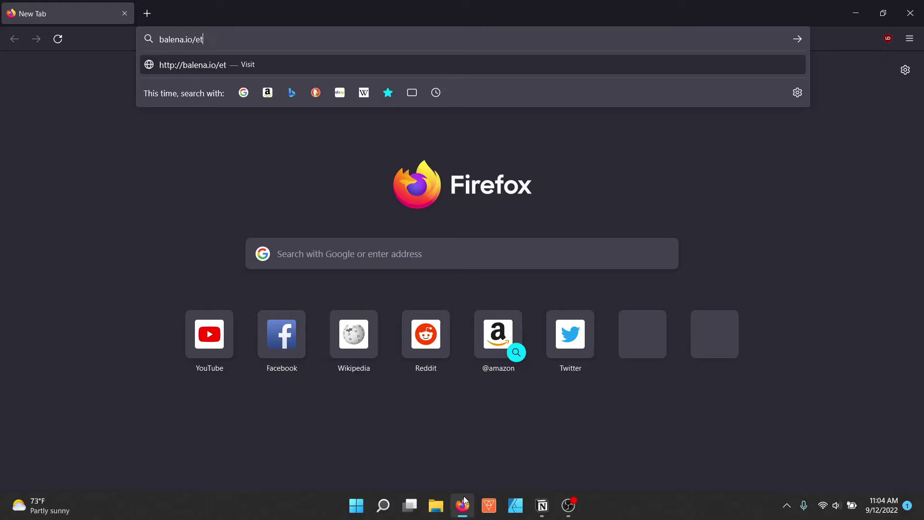
type("her/")
Step: Go to balena.io/etcher/ from the address bar
key("Return")
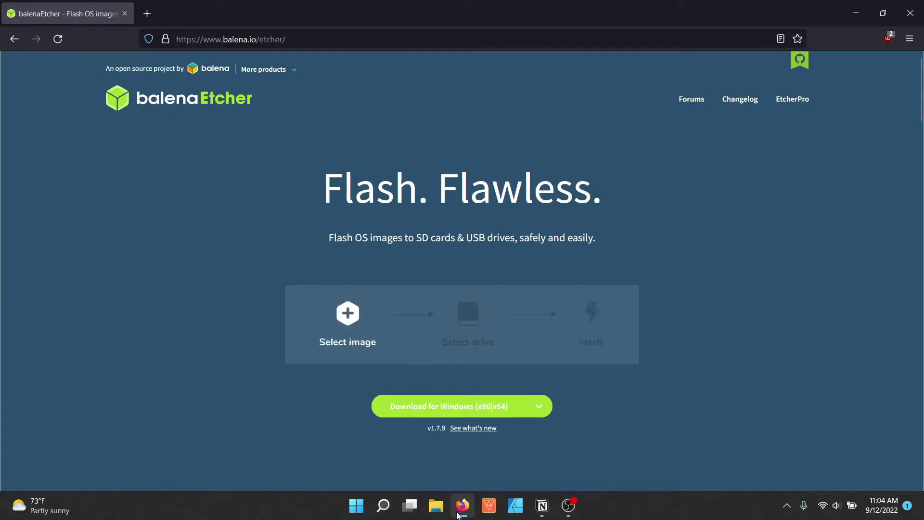
Step: Download the 'Download for Windows (x86|x64)' installer, balenaEtcher-Setup-1.7.9
left_click(421, 409)
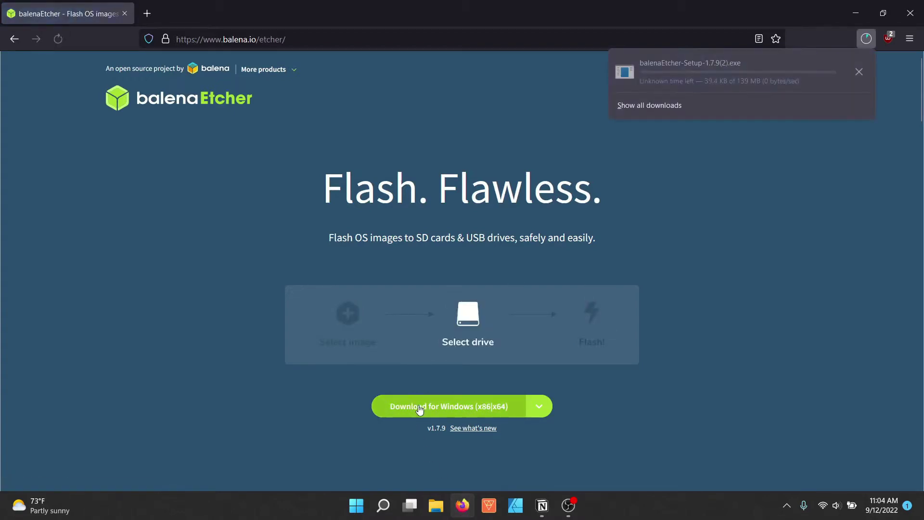
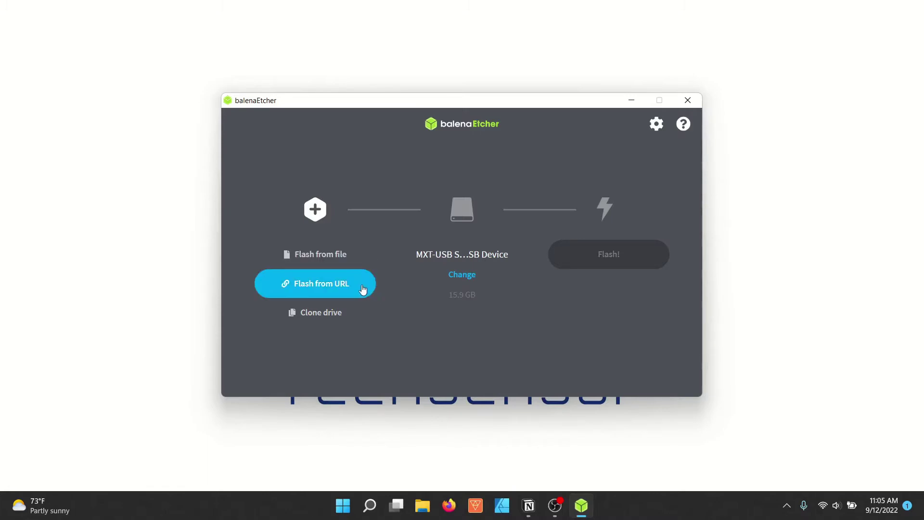
Step: Load haos_rpi4-8.5.img.xz from its recent GitHub link as the source, after checking the URL
left_click(362, 285)
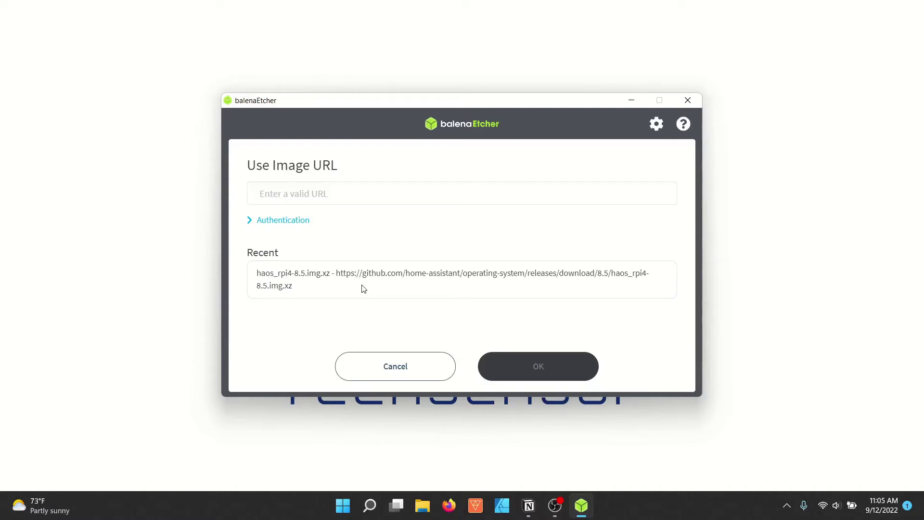
left_click(299, 284)
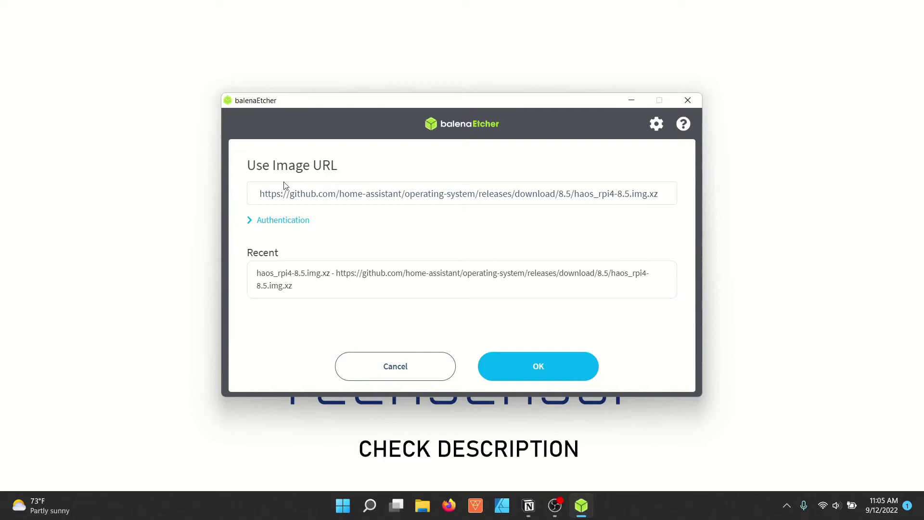
left_click(260, 193)
left_click_drag(259, 193, 670, 197)
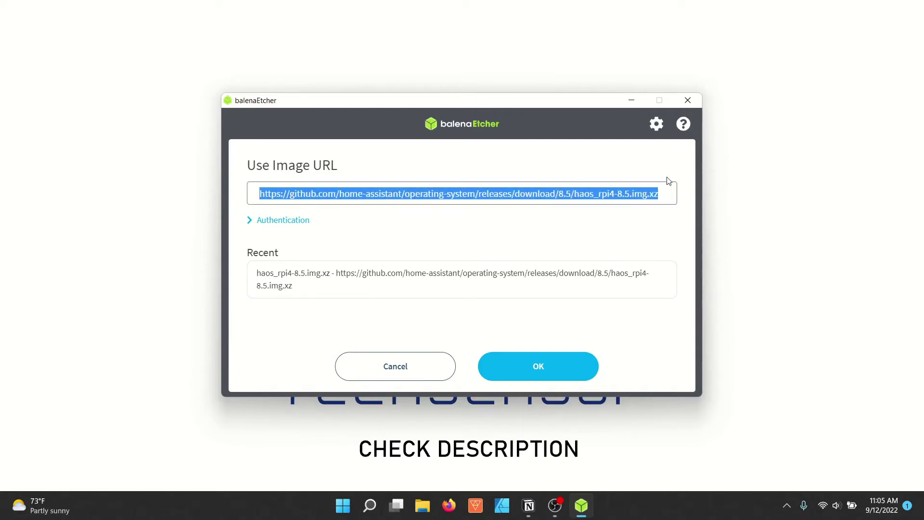
left_click(670, 199)
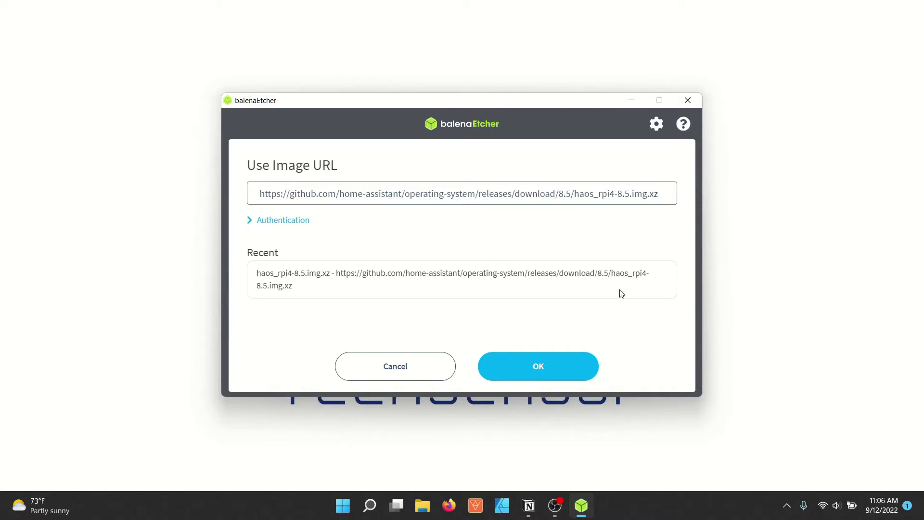
left_click(576, 371)
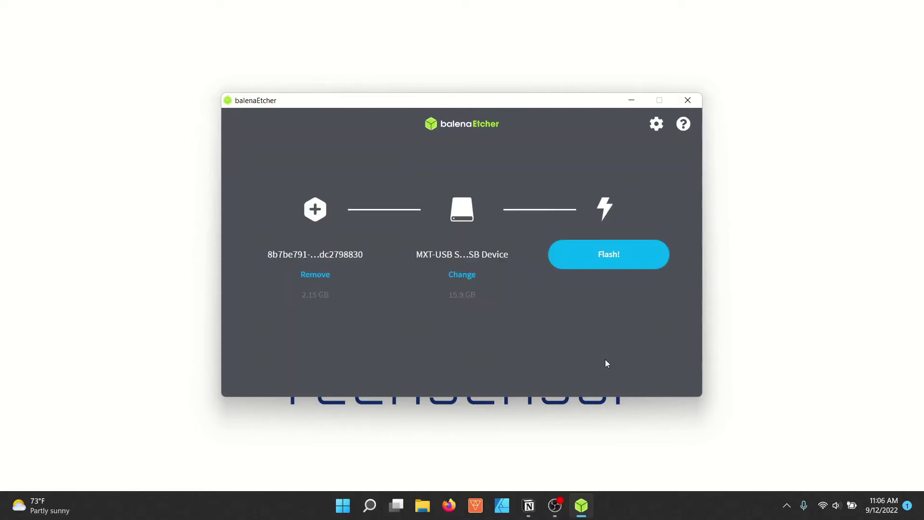
left_click(458, 278)
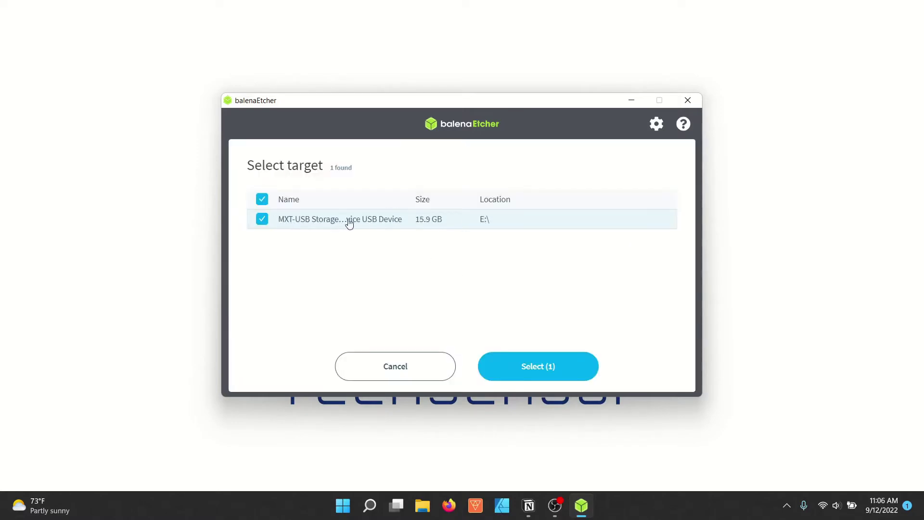
left_click(505, 369)
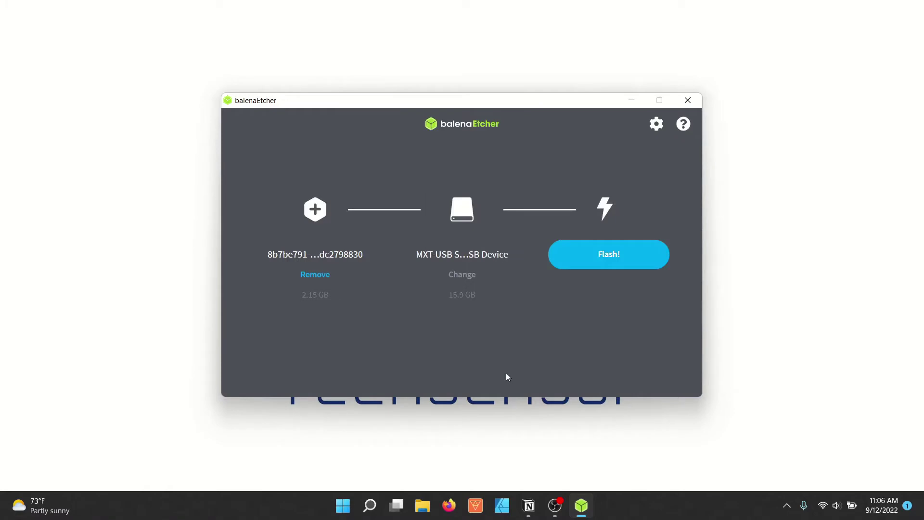
Step: Flash the Home Assistant OS image to the 15.9 GB USB drive until Flash Complete appears
left_click(613, 254)
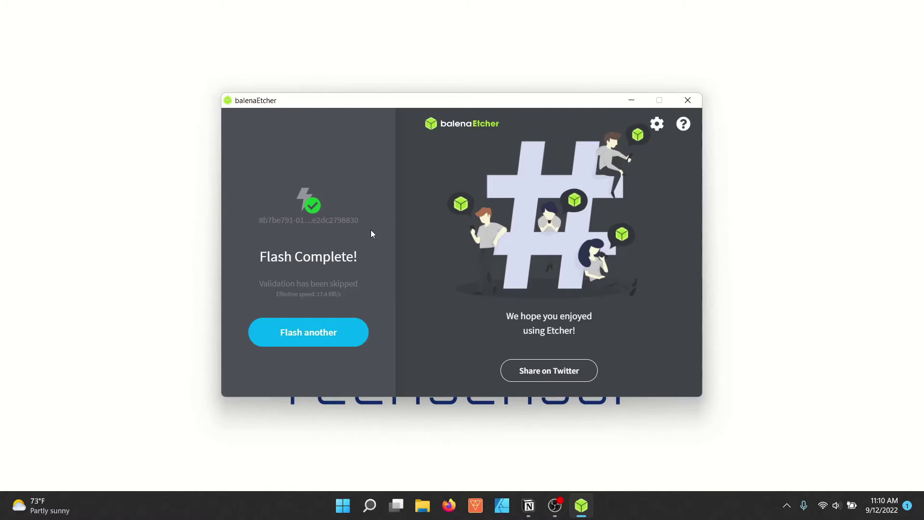
Step: Close the balenaEtcher window now that flashing has finished
left_click(687, 100)
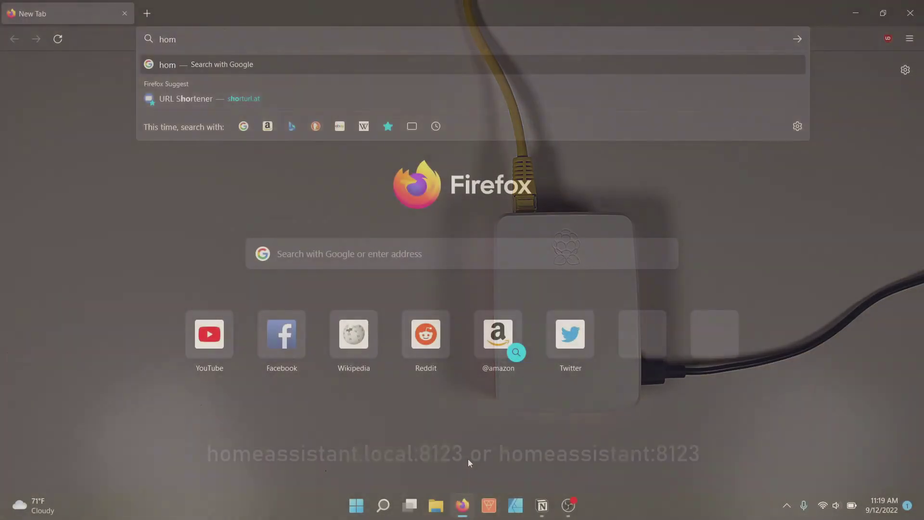
type("as")
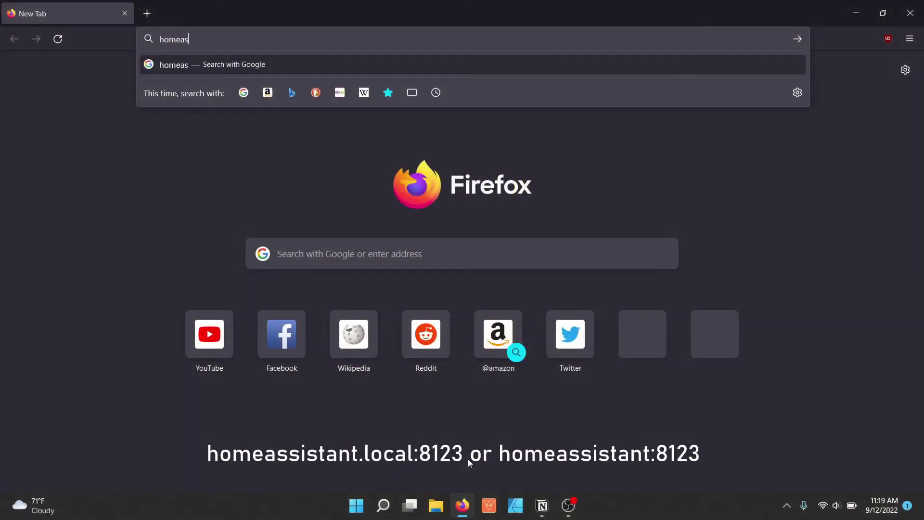
type("sistant.local:")
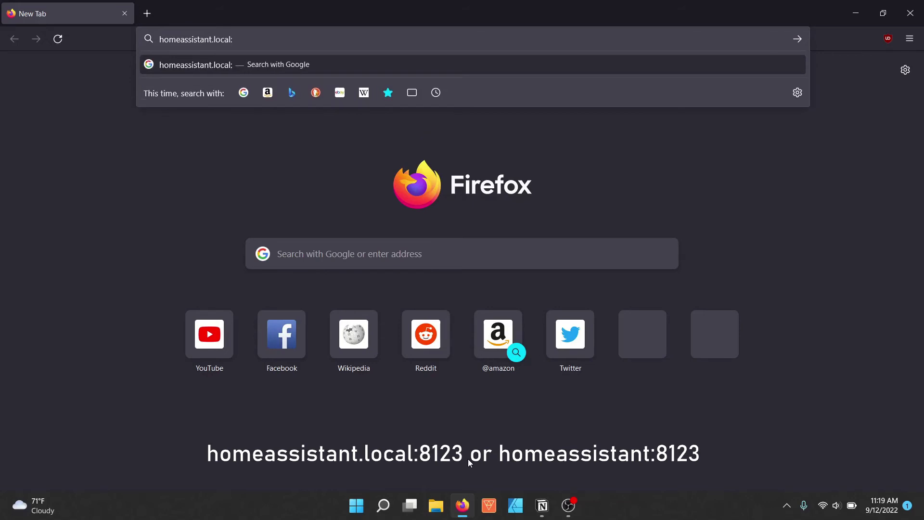
type("8123")
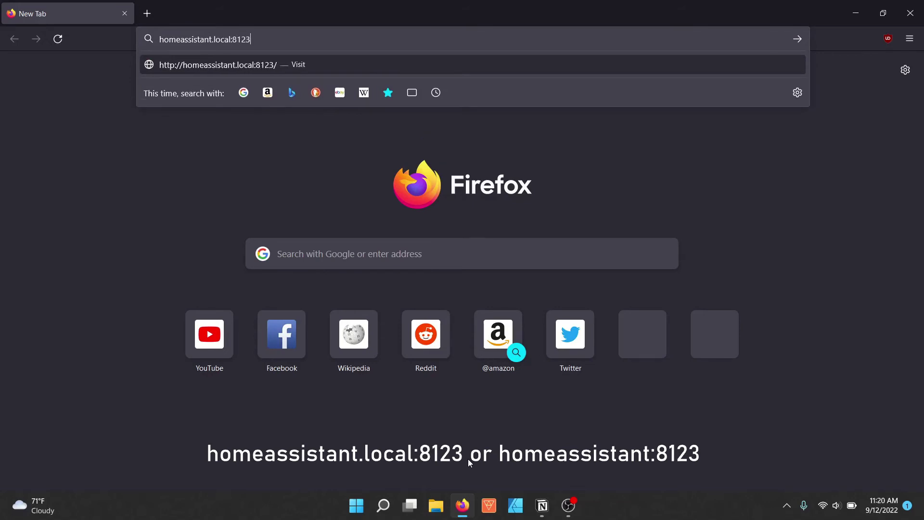
Step: Load homeassistant.local:8123 in Firefox to reach the Preparing Home Assistant screen
key("Return")
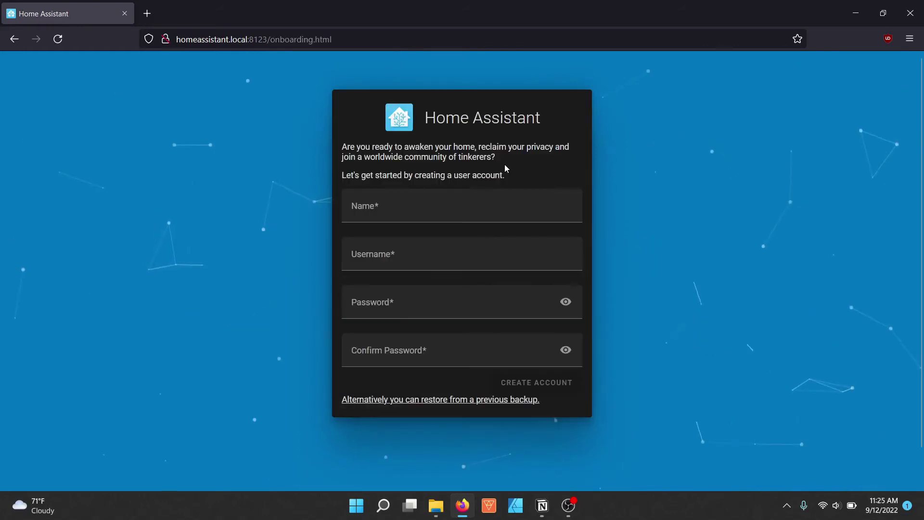
Step: Enter the TechSensor account name and password, confirm the password, and submit
left_click(486, 209)
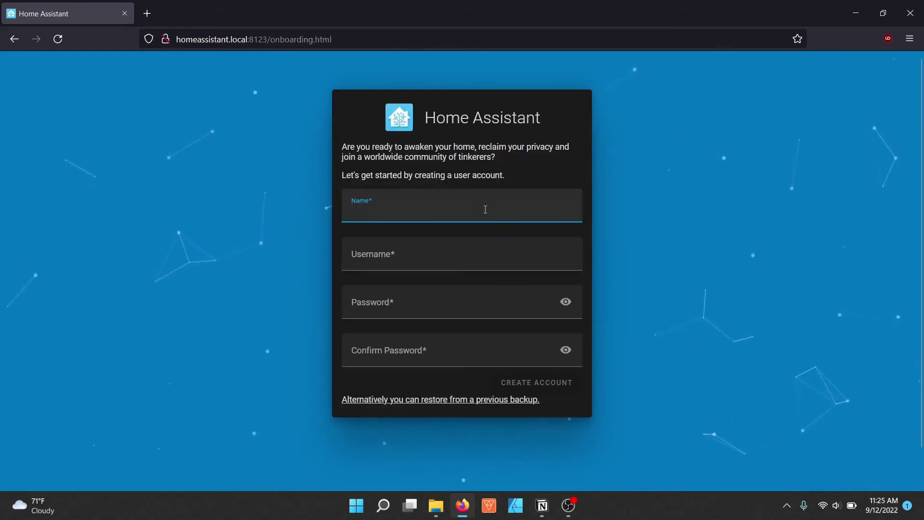
type("Te")
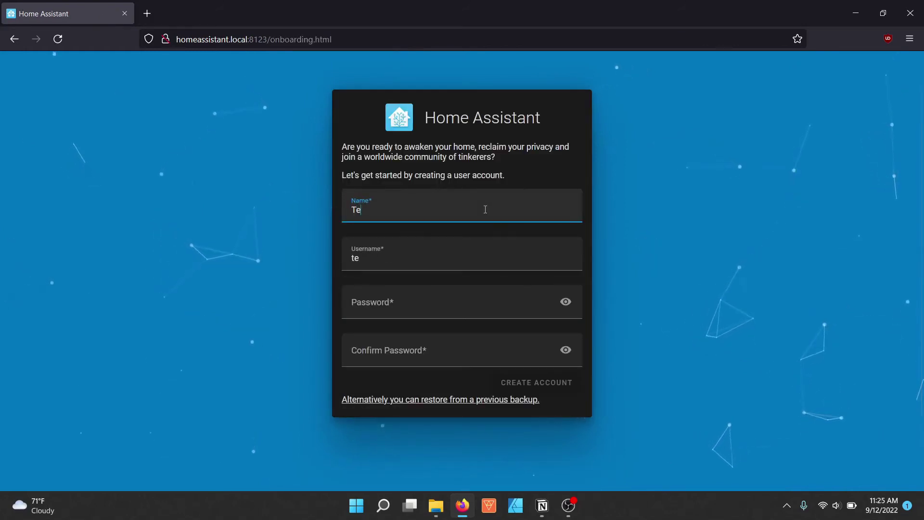
type("chSens")
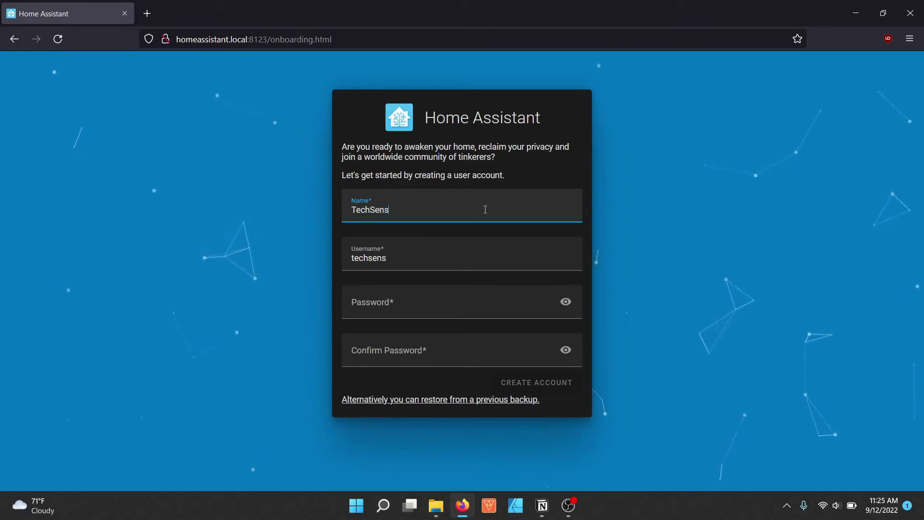
type("or")
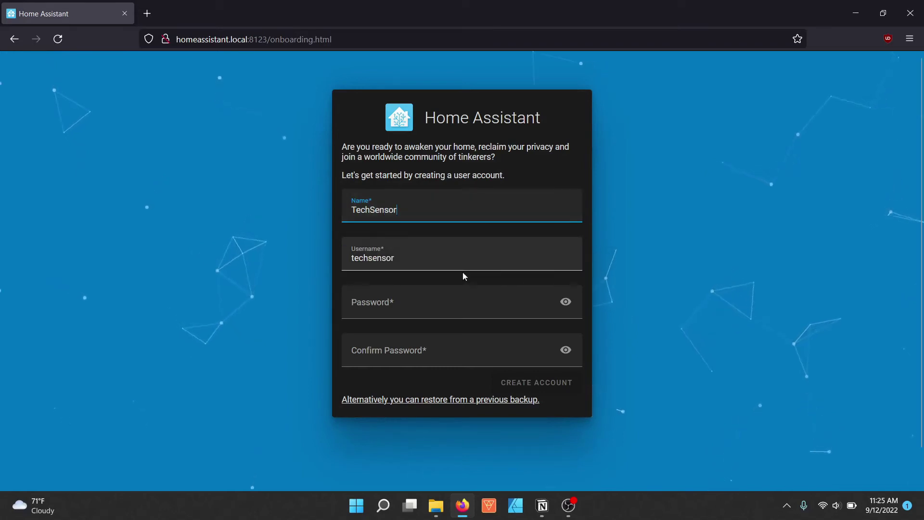
left_click(460, 293)
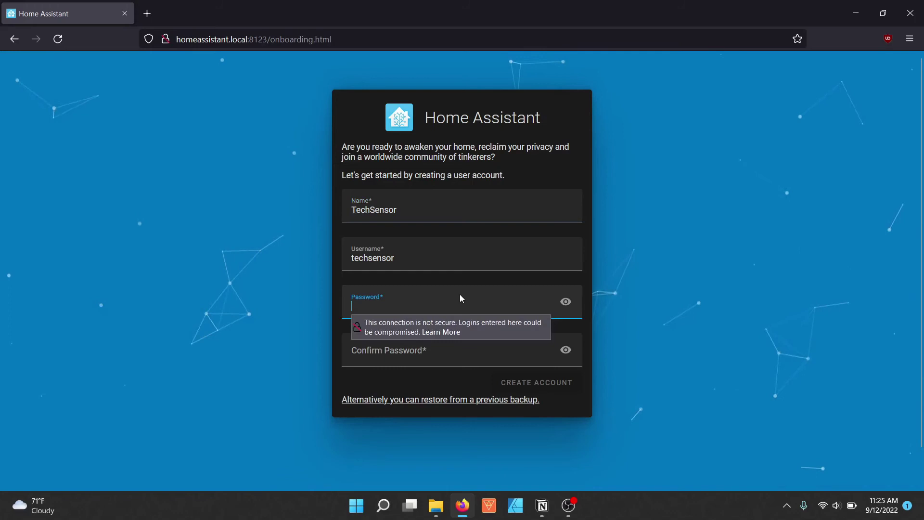
type("••••")
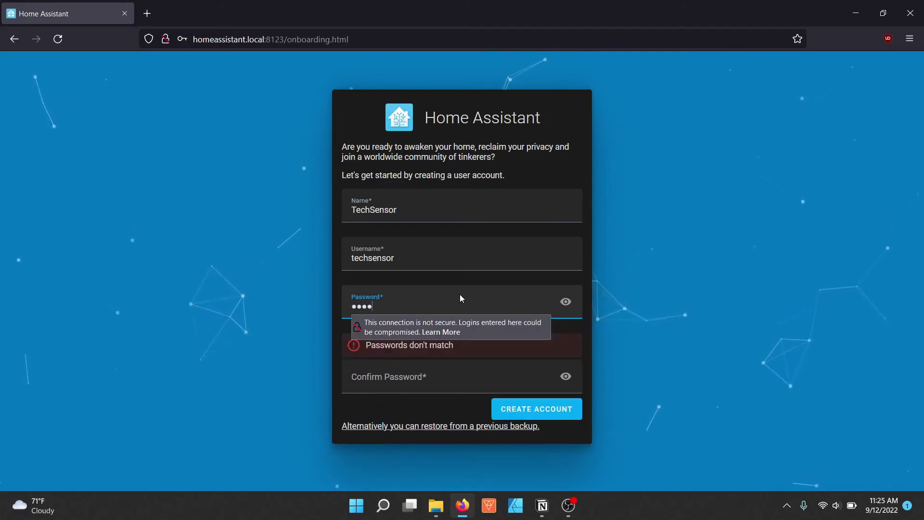
type("•••••••")
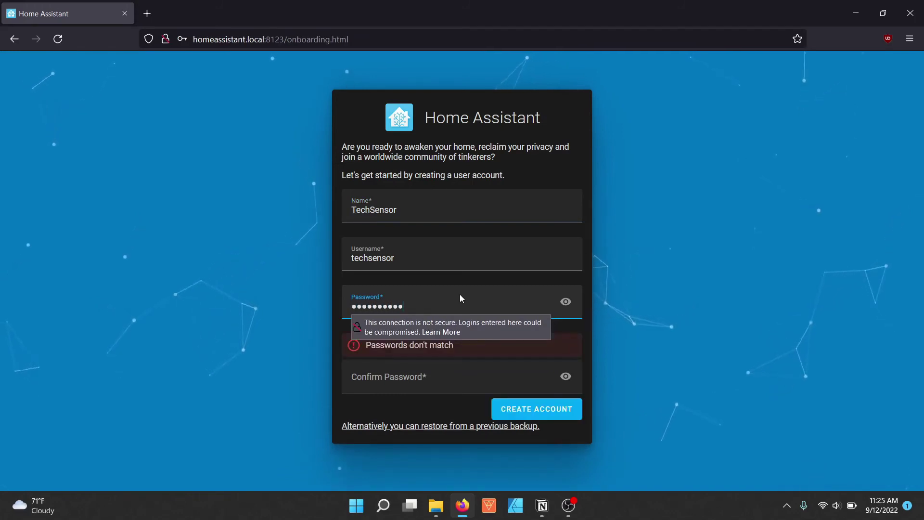
left_click(447, 370)
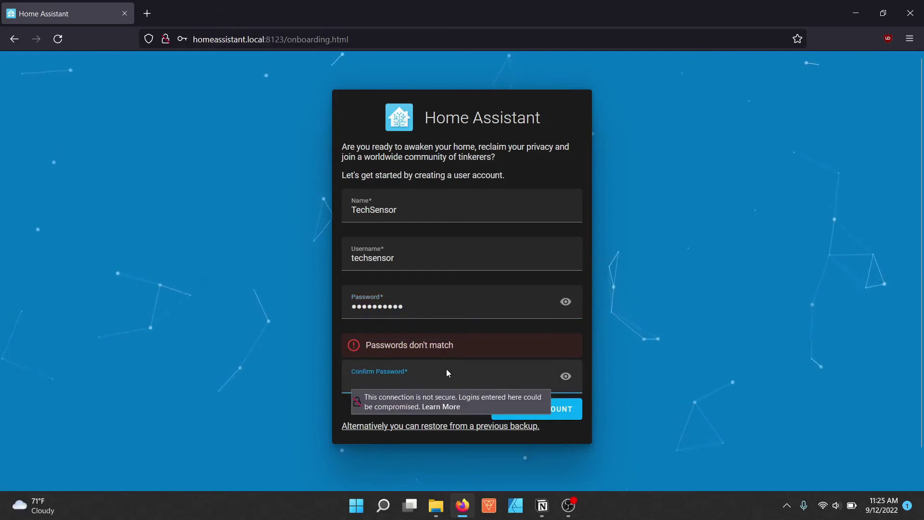
type("••••")
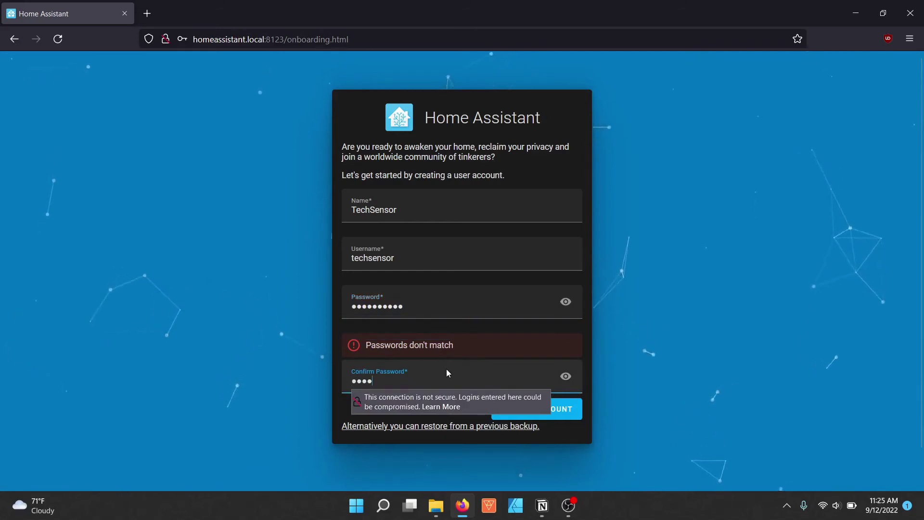
type("•••••••")
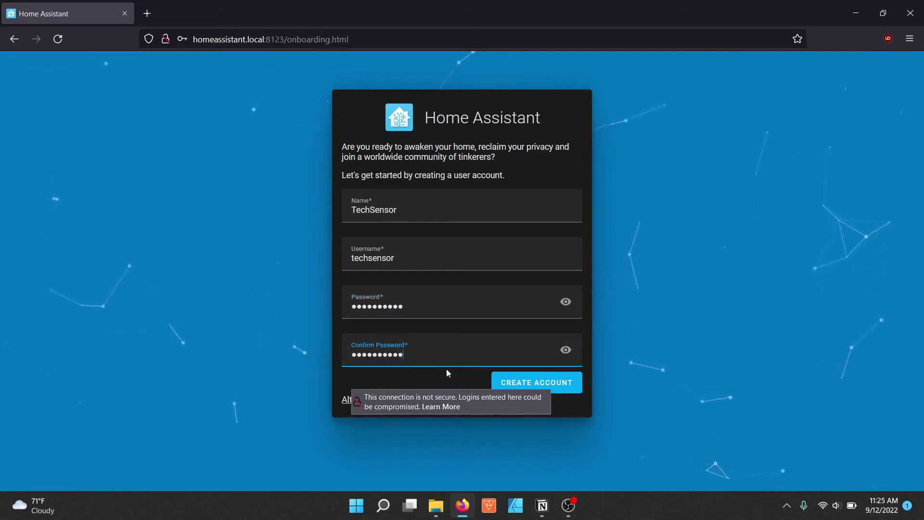
key("Return")
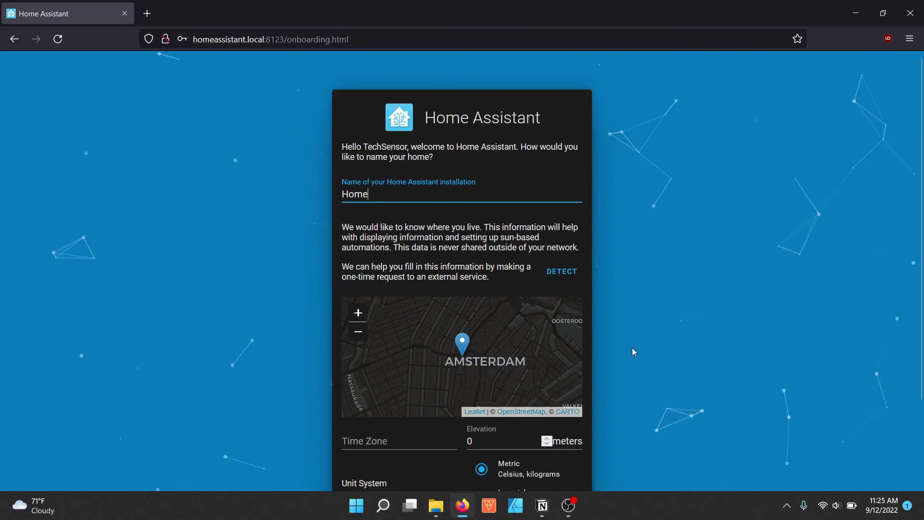
scroll(663, 332, "down", 2)
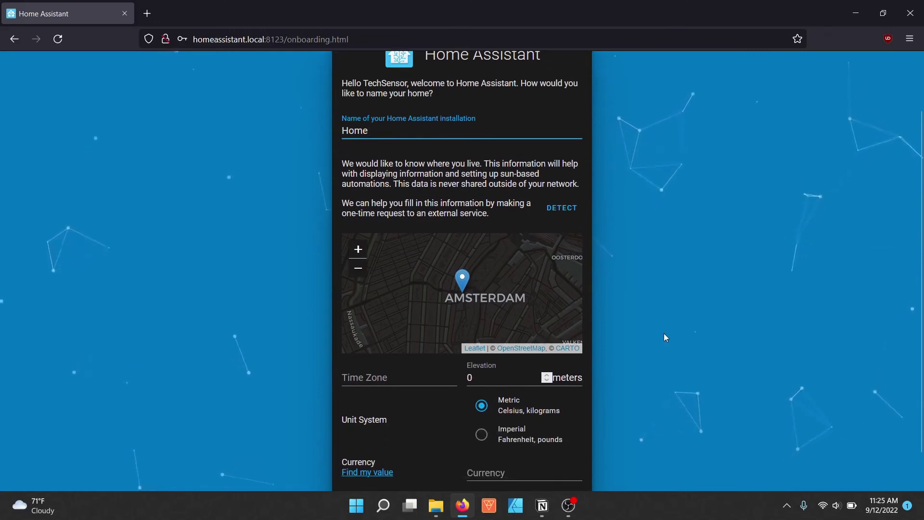
Step: Submit the home name 'Home' with the Amsterdam location and metric units
left_click(369, 130)
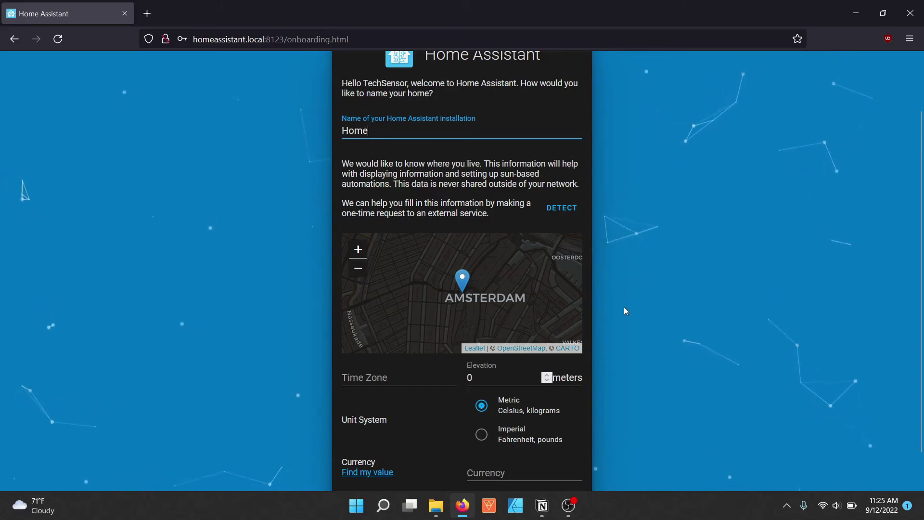
scroll(624, 307, "down", 1)
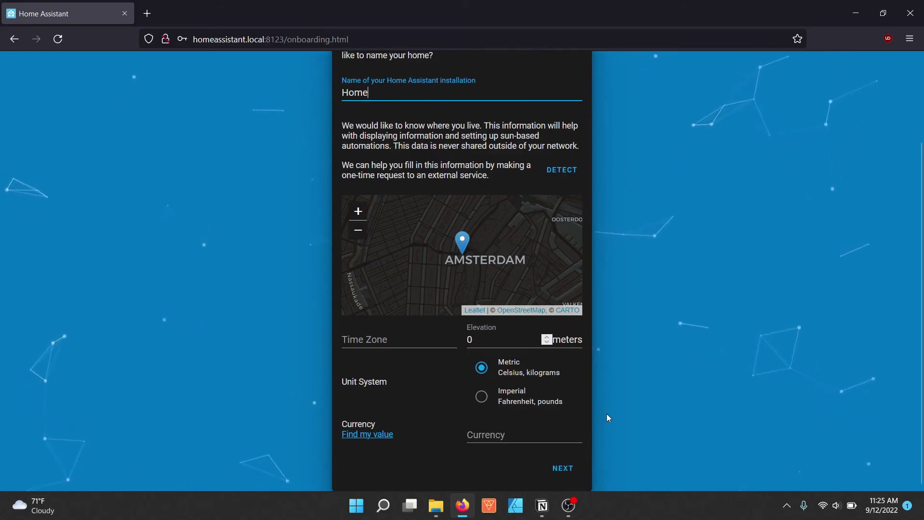
left_click(563, 469)
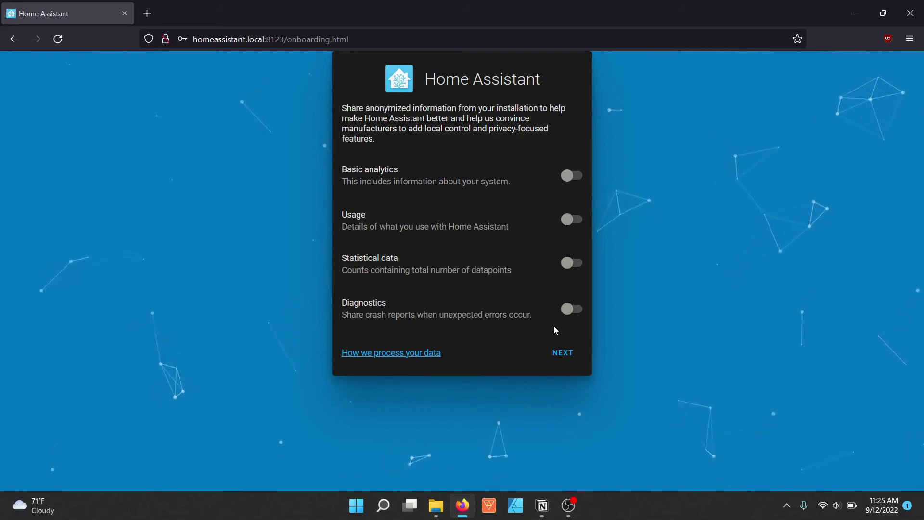
Step: Continue with all analytics sharing off, then finish onboarding to reach the Overview dashboard
left_click(562, 352)
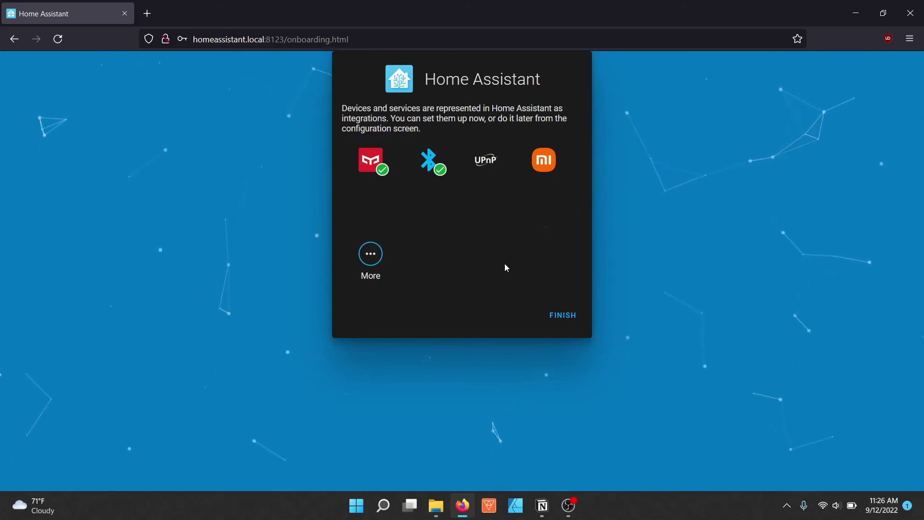
left_click(555, 316)
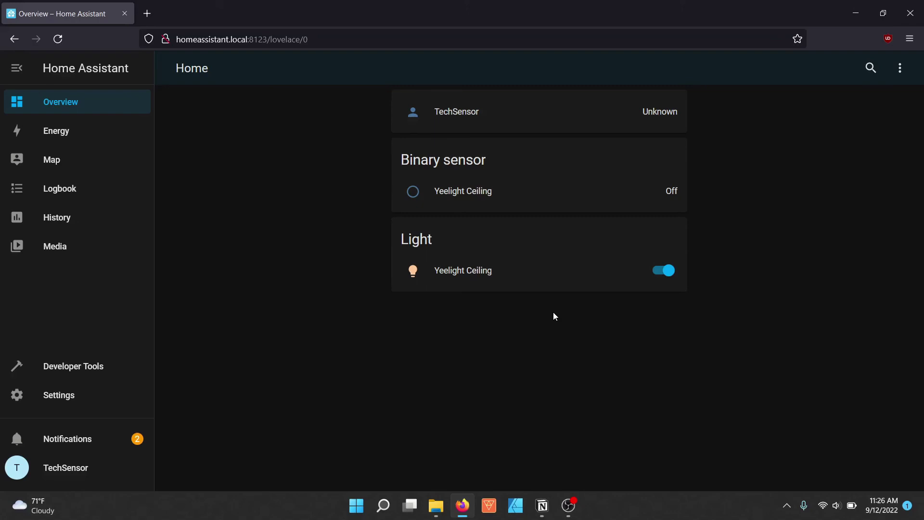
Step: Toggle the Yeelight Ceiling light off and on twice, leaving it on
left_click(660, 269)
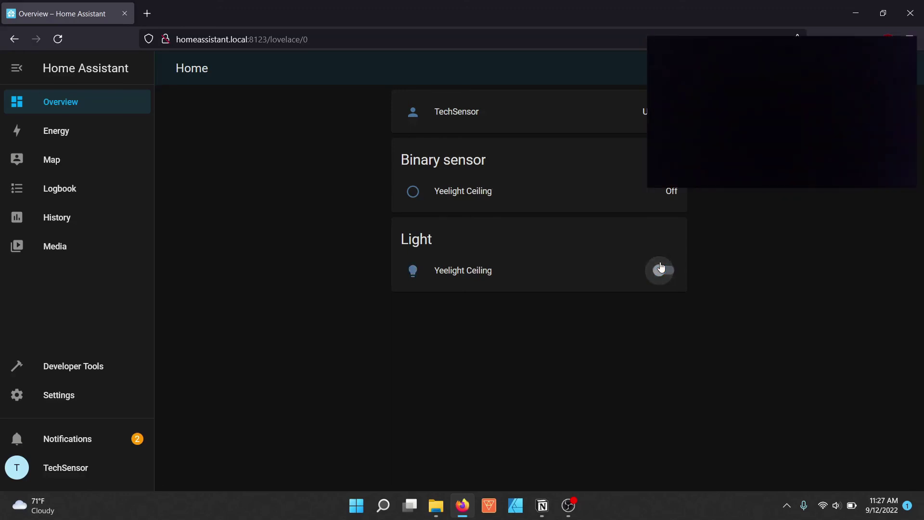
left_click(661, 270)
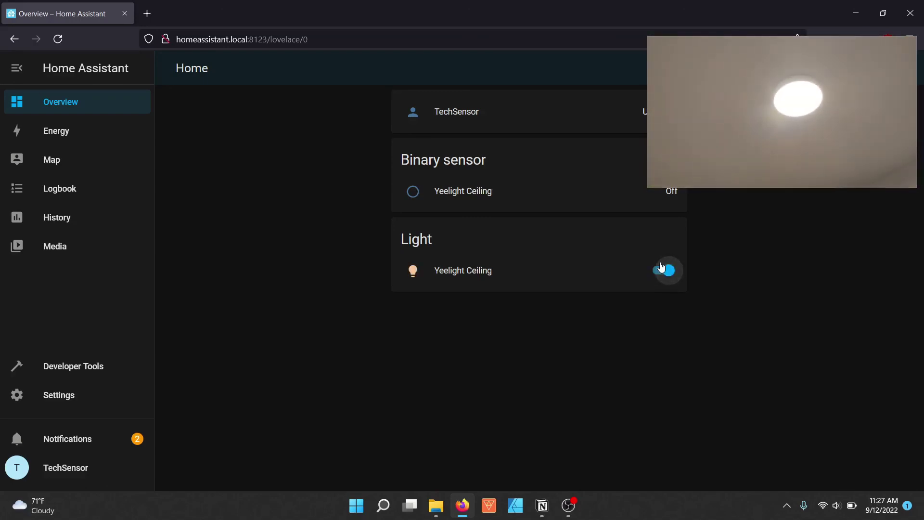
left_click(661, 268)
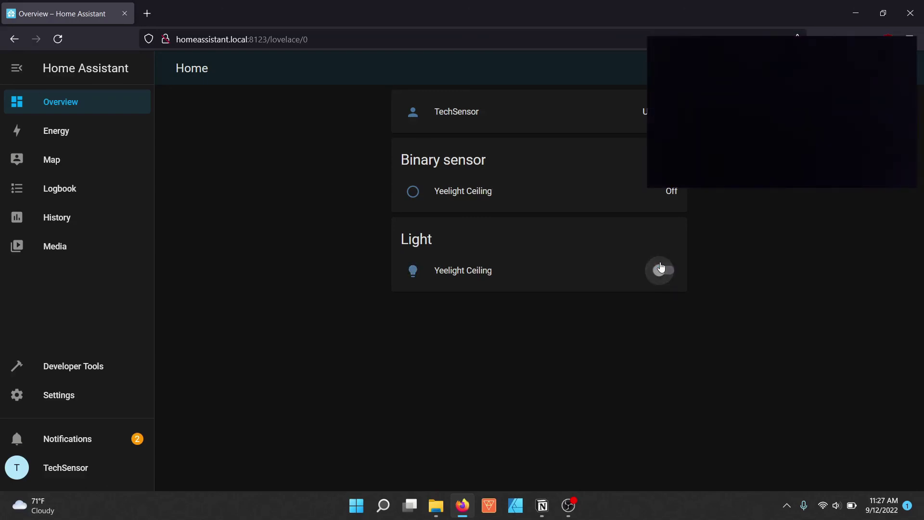
left_click(661, 269)
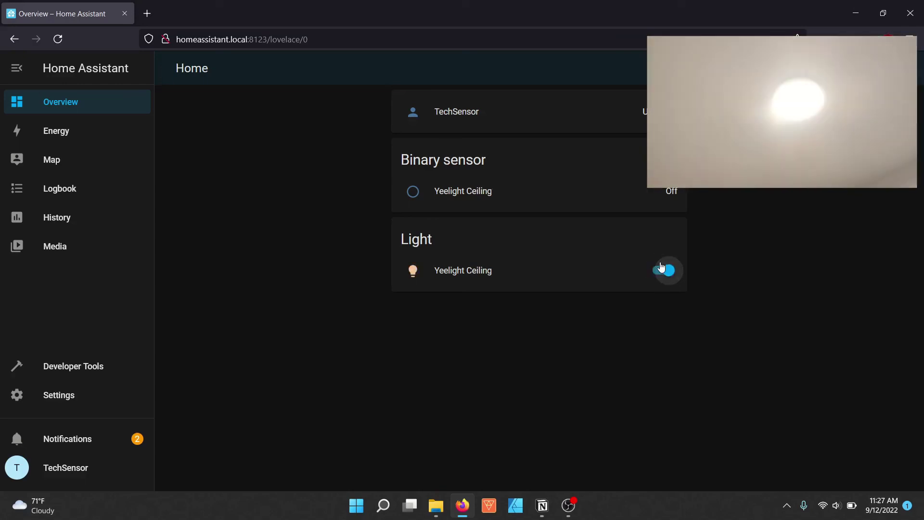